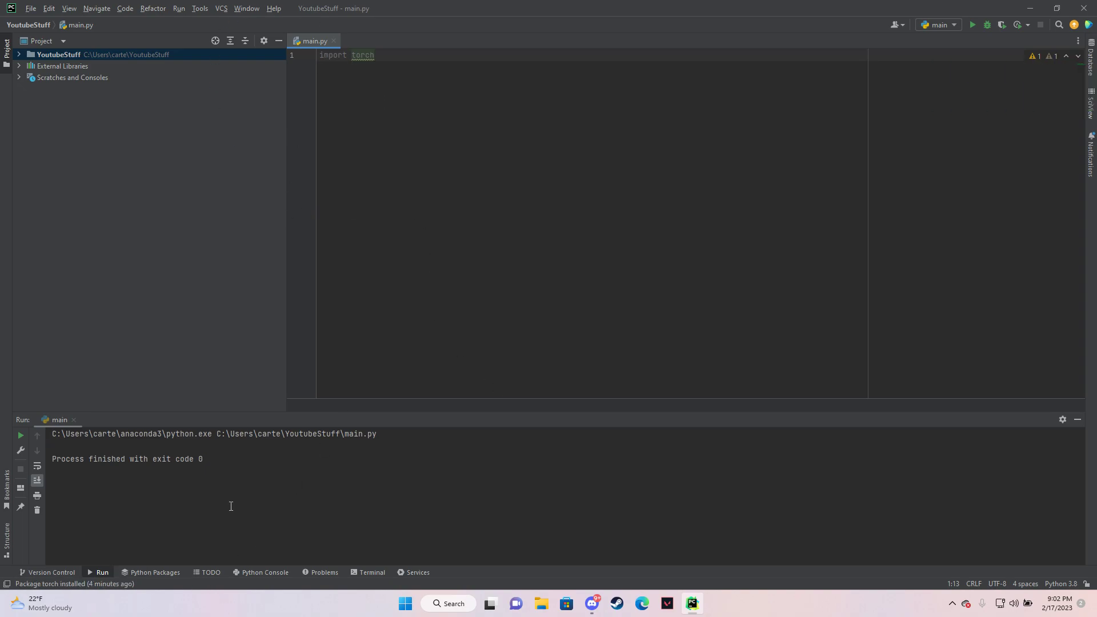
- Open the Python Packages panel and view details of the installed torch package
click(164, 572)
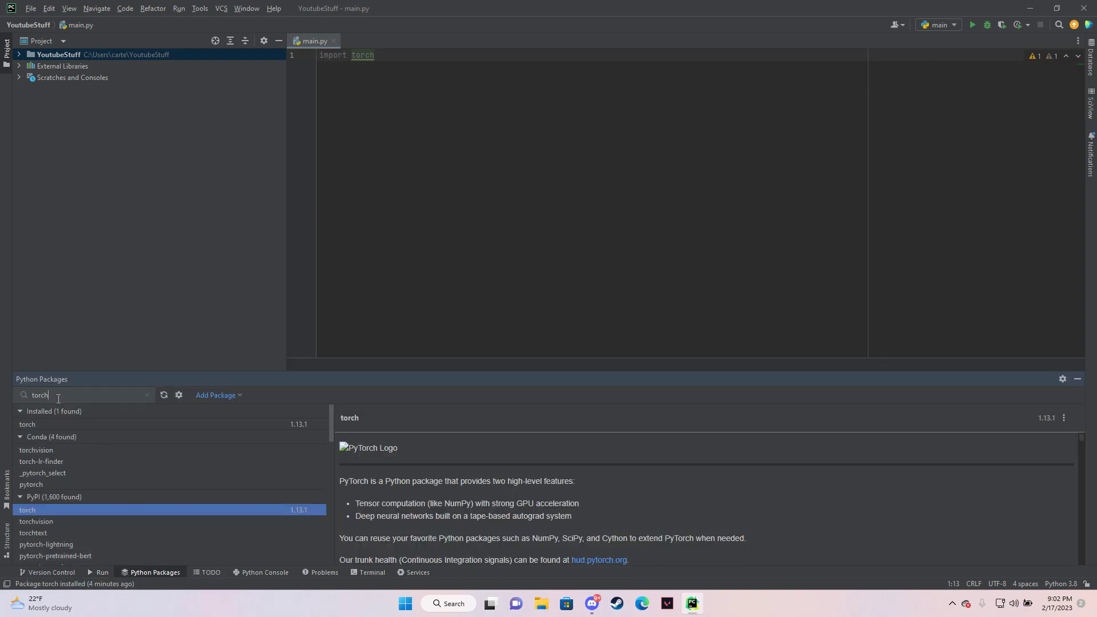
click(43, 424)
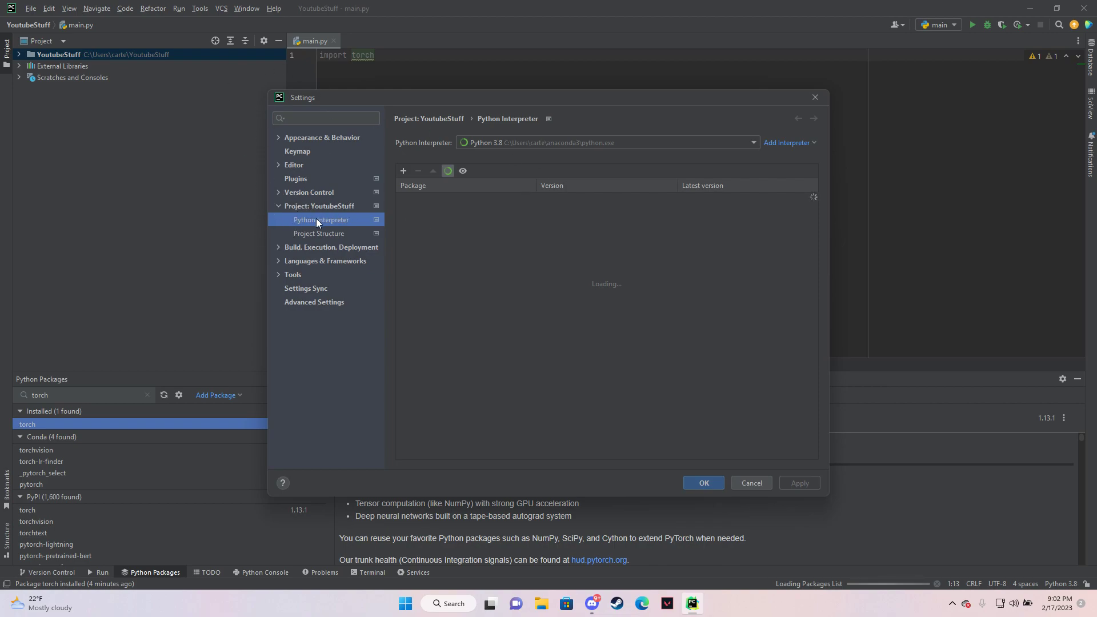
- Look up torch in Available Packages, move the search window aside, then close it
click(403, 171)
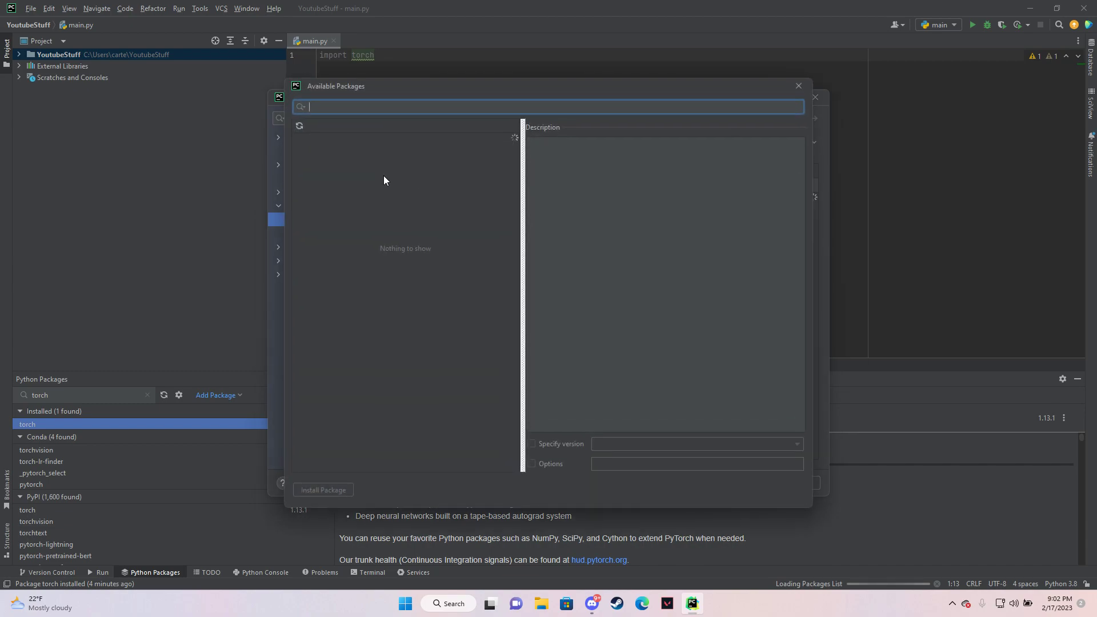
text(torch)
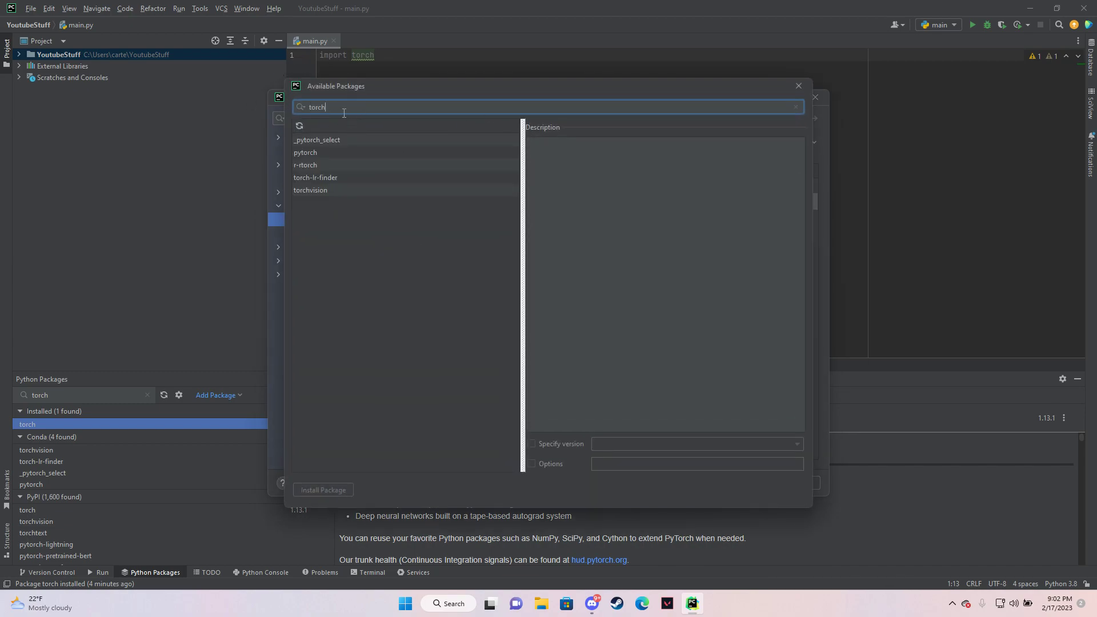
drag(369, 87, 866, 140)
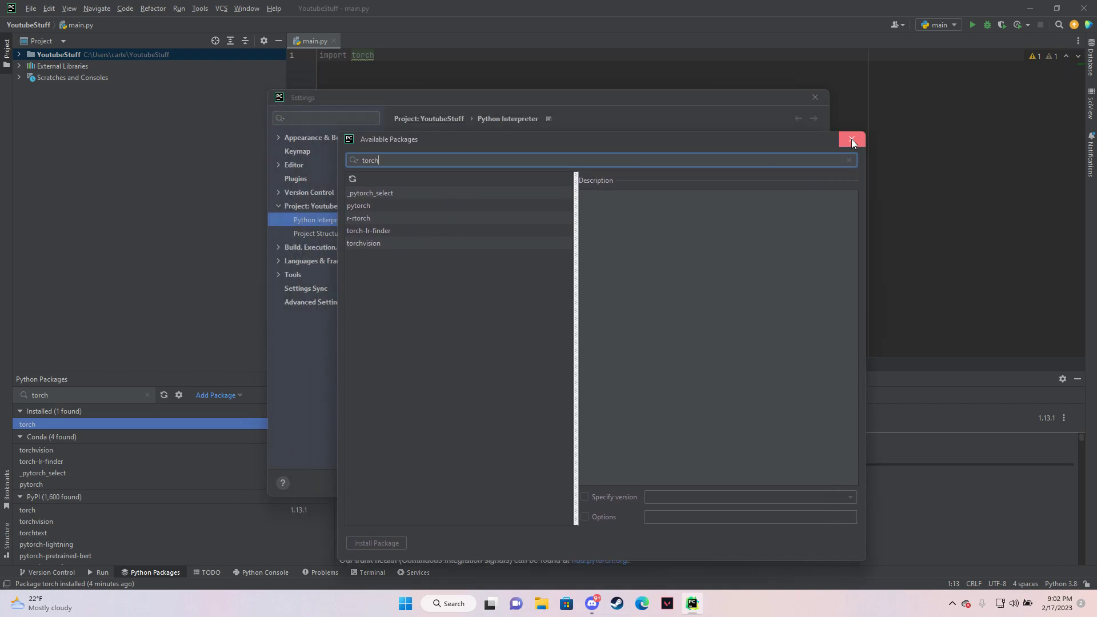
click(852, 139)
click(815, 98)
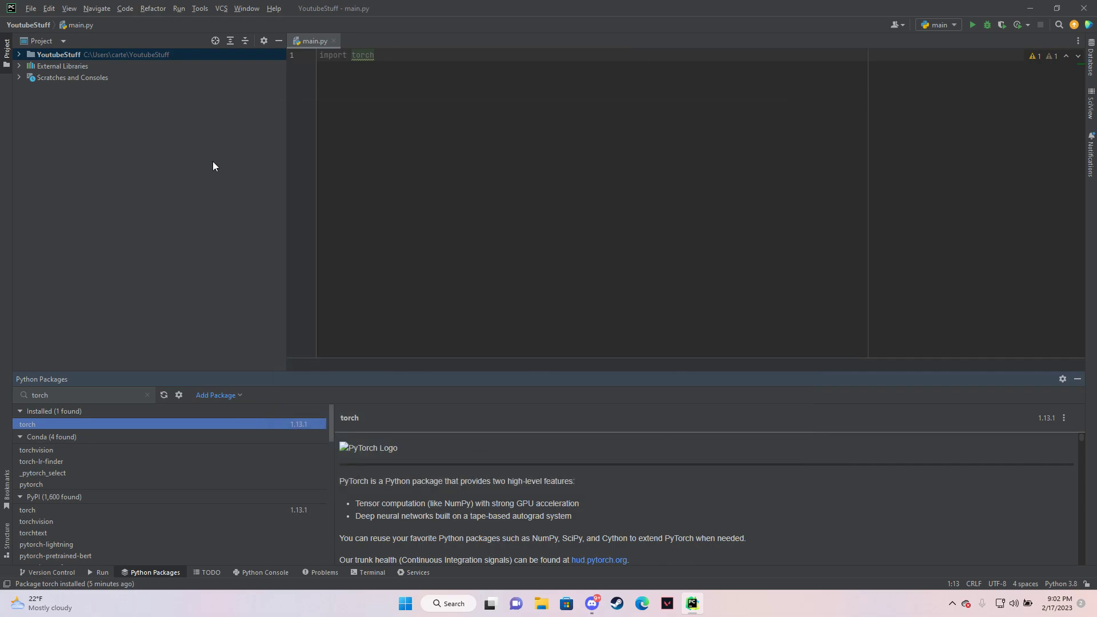
click(30, 10)
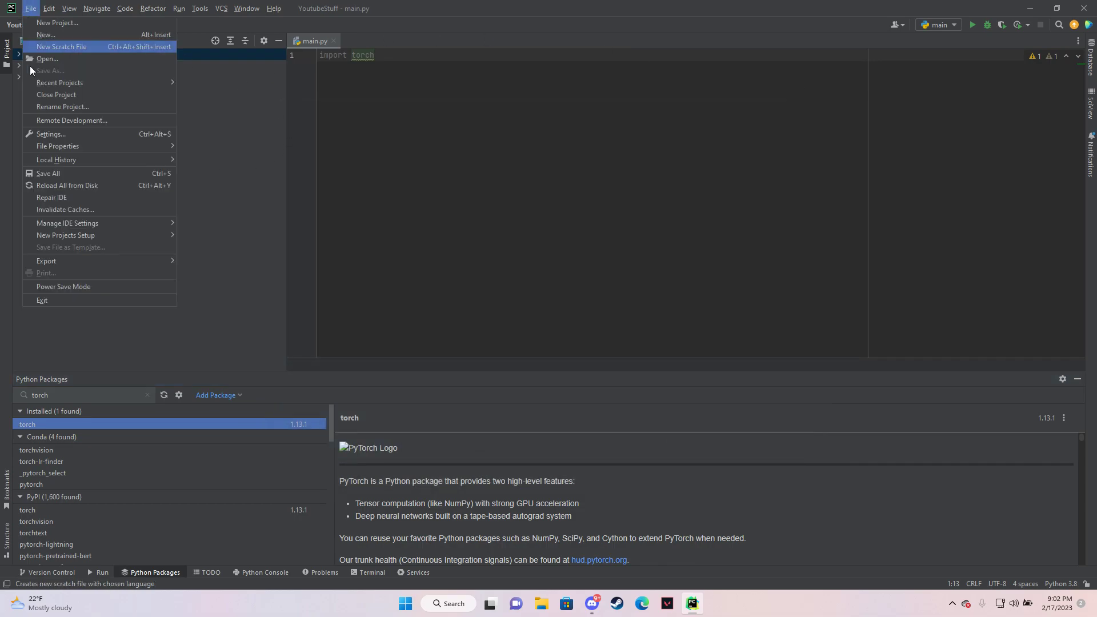
click(73, 135)
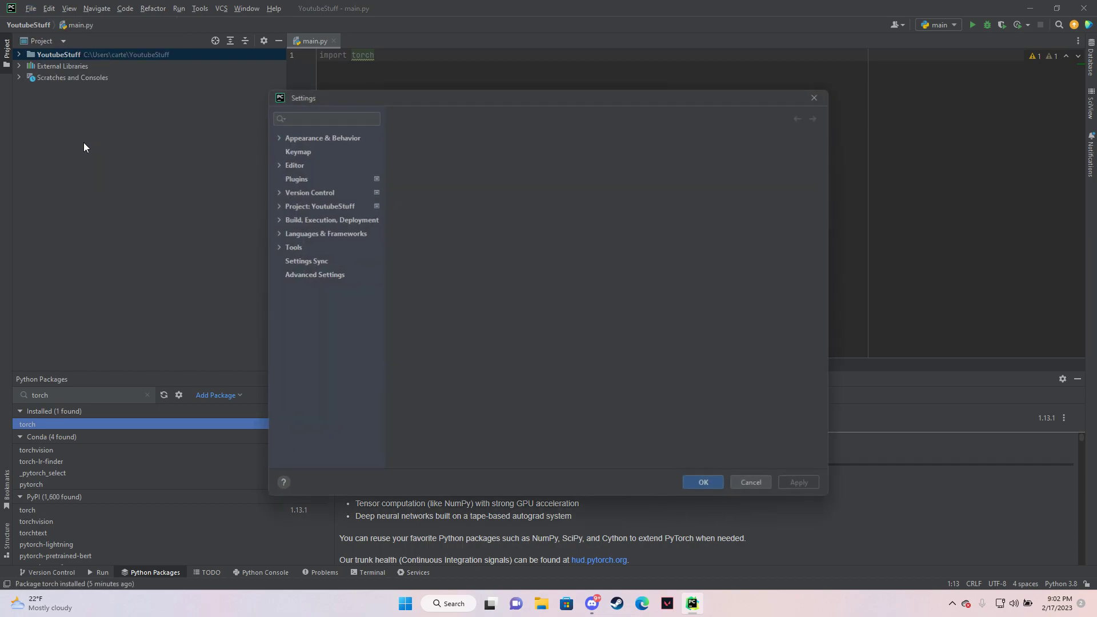
click(343, 219)
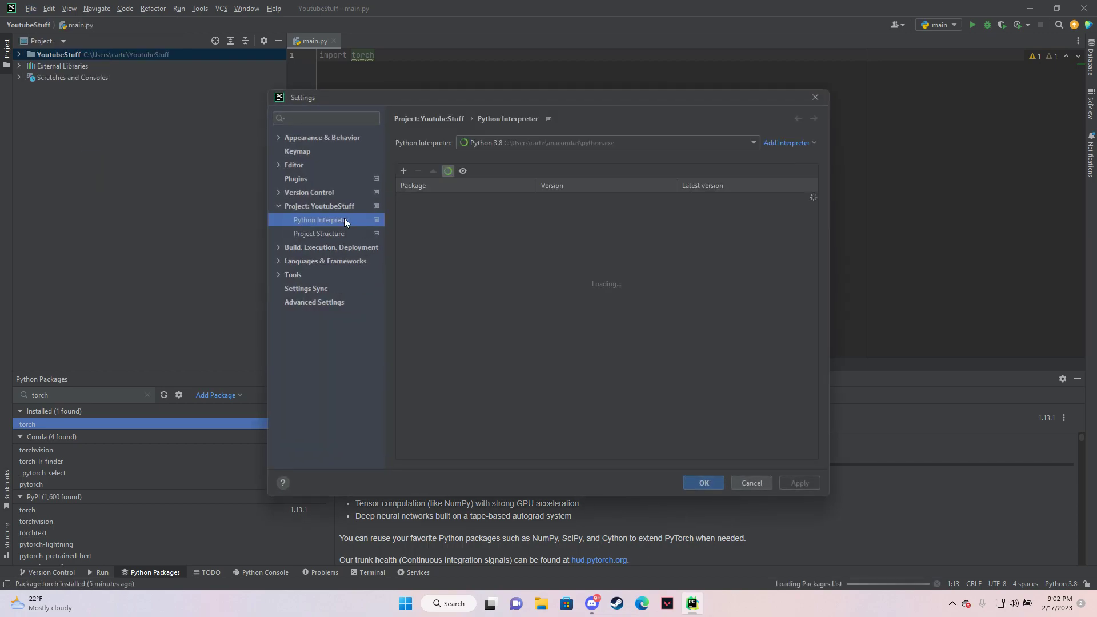
click(402, 171)
- Close the package search and Settings windows, then run main.py to test 'import torch'
click(788, 88)
click(815, 97)
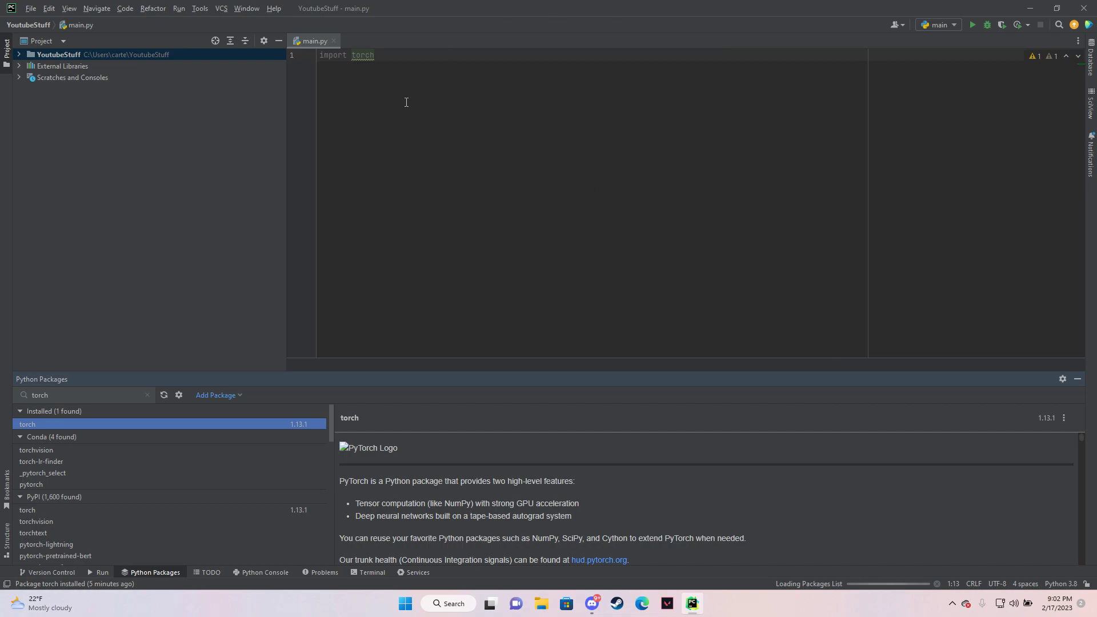
click(972, 24)
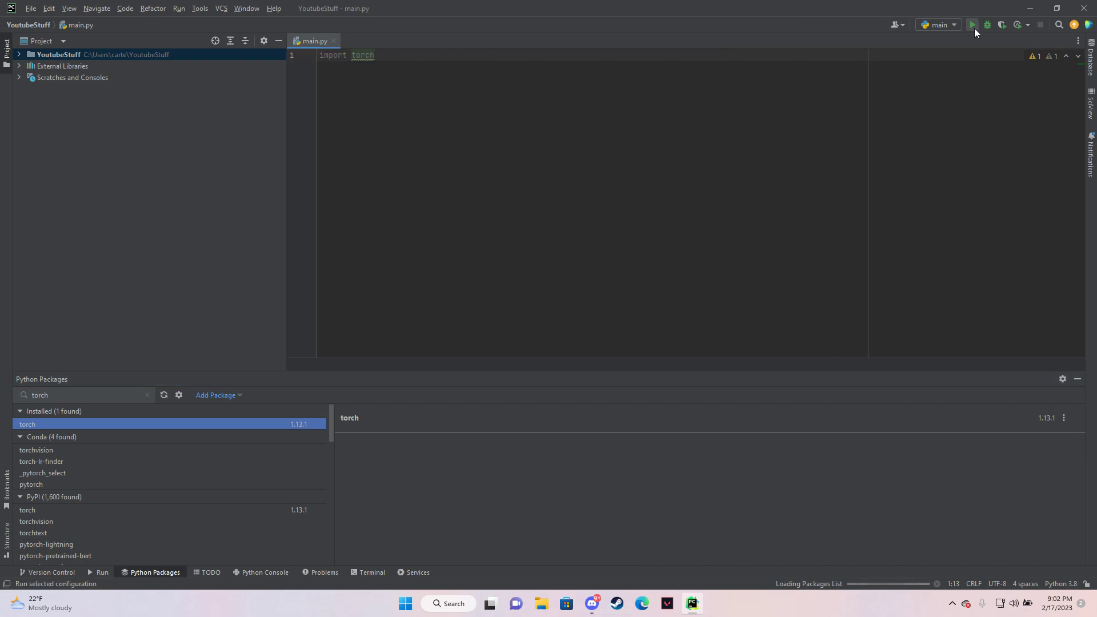